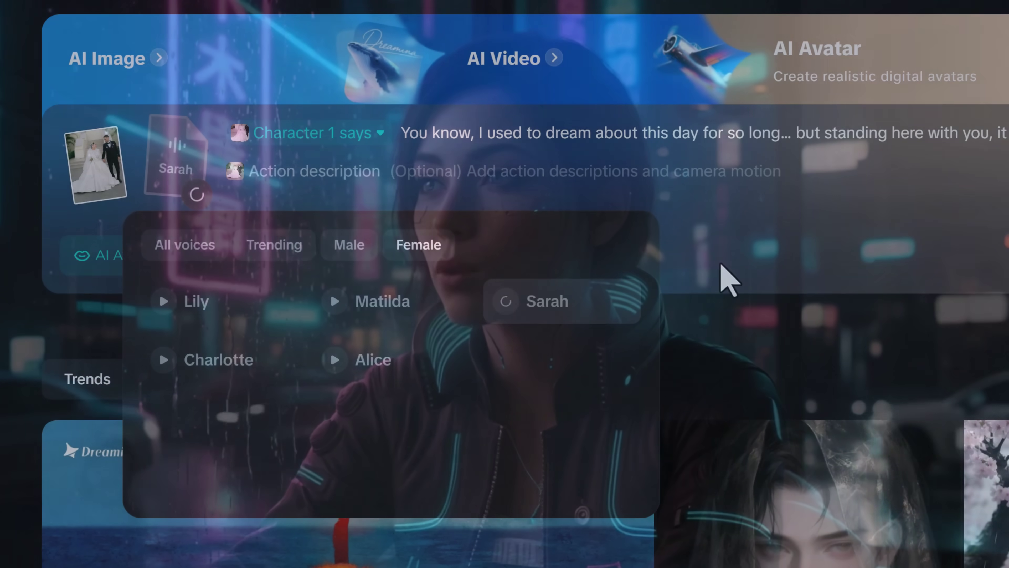
Preview the Lily, Matilda and Charlotte female voices for the wedding-couple avatar
{"action": "left_click", "coordinate": [167, 299]}
{"action": "left_click", "coordinate": [338, 320]}
{"action": "left_click", "coordinate": [219, 365]}
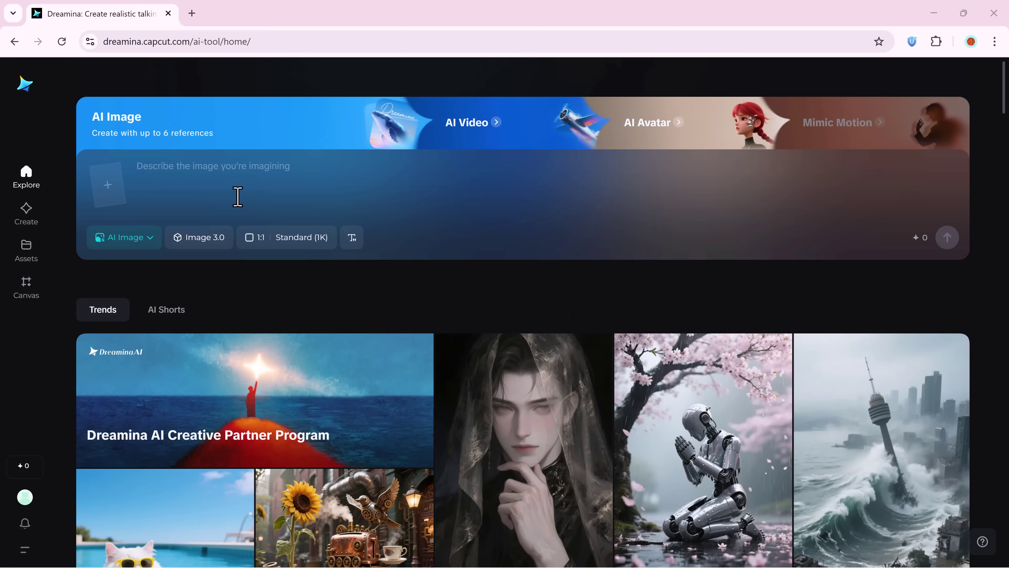
Ask ChatGPT to 'enhance this prompt:' followed by the pasted cyberpunk café woman prompt
{"action": "left_click", "coordinate": [194, 169]}
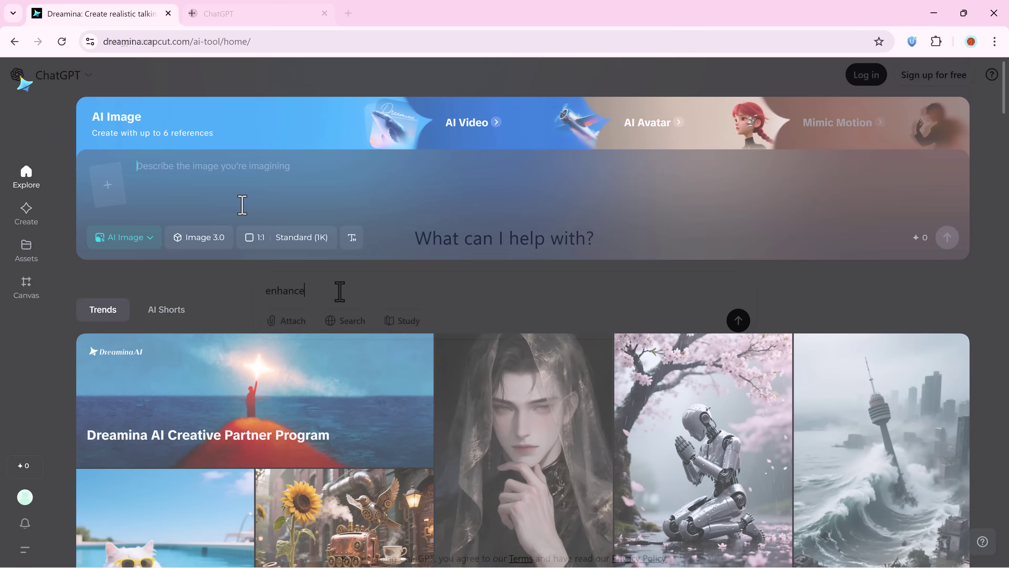
{"action": "type", "text": "th"}
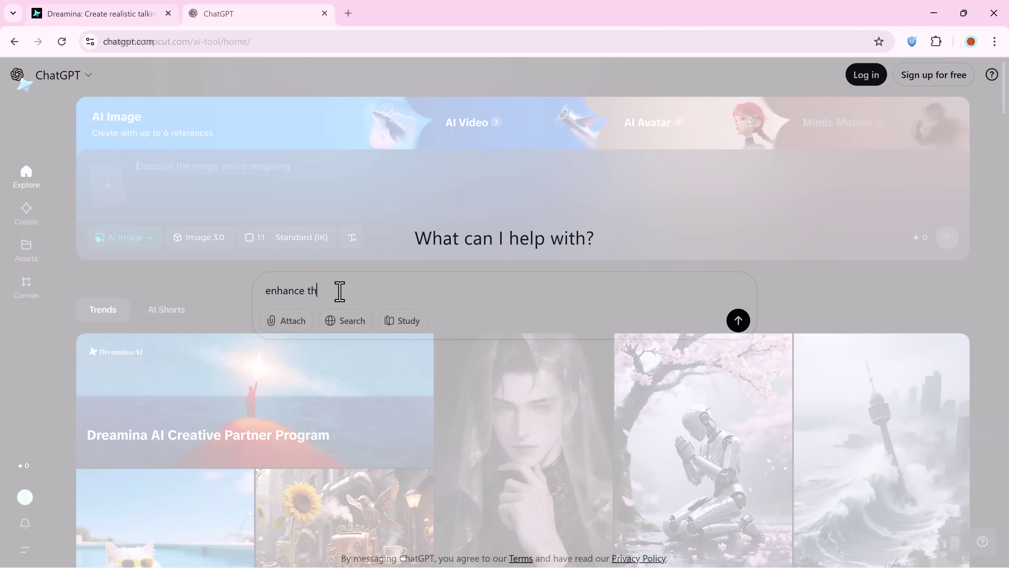
{"action": "type", "text": "is pr"}
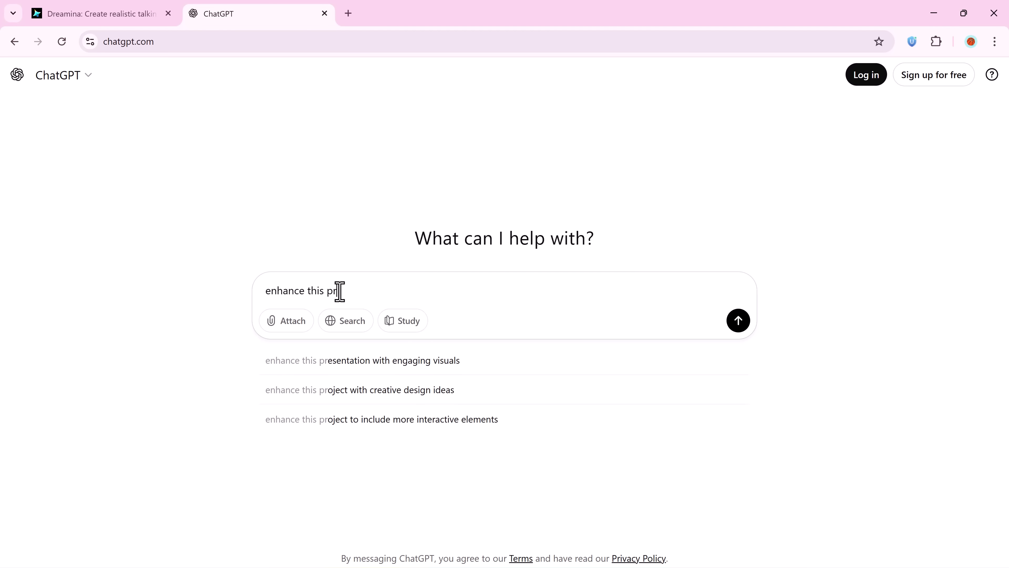
{"action": "type", "text": "ompt:"}
{"action": "key", "text": "shift+Return"}
{"action": "type", "text": "A futuristic woman sitting by a rainy café window at night, neon lights reflecting on the glass, soft lighting on her face, detailed skin texture, depth of field, cinematic 8K look"}
{"action": "key", "text": "Return"}
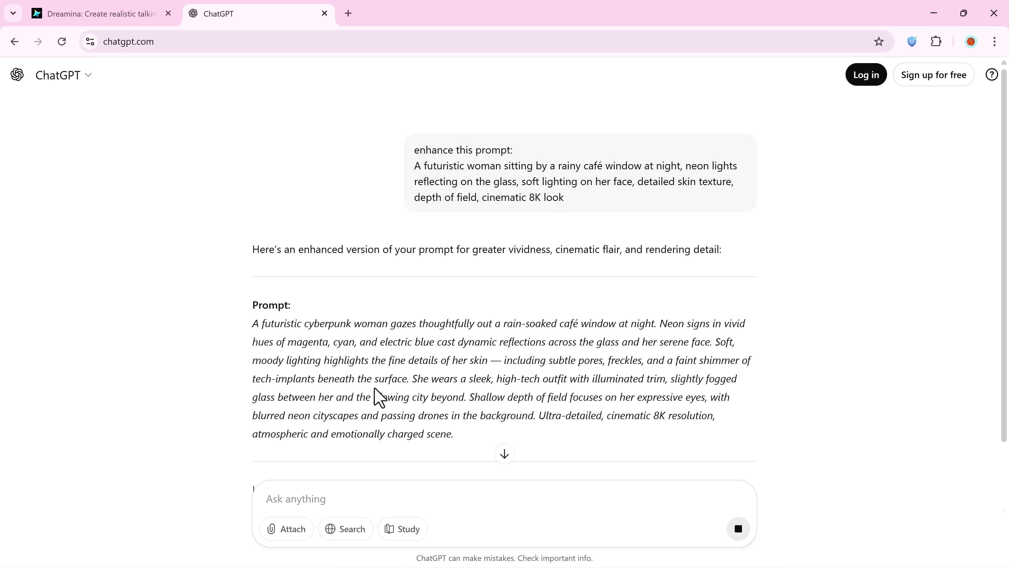
Copy ChatGPT's enhanced prompt paragraph and return to the Dreamina tab
{"action": "left_click_drag", "start_coordinate": [459, 433], "coordinate": [249, 324]}
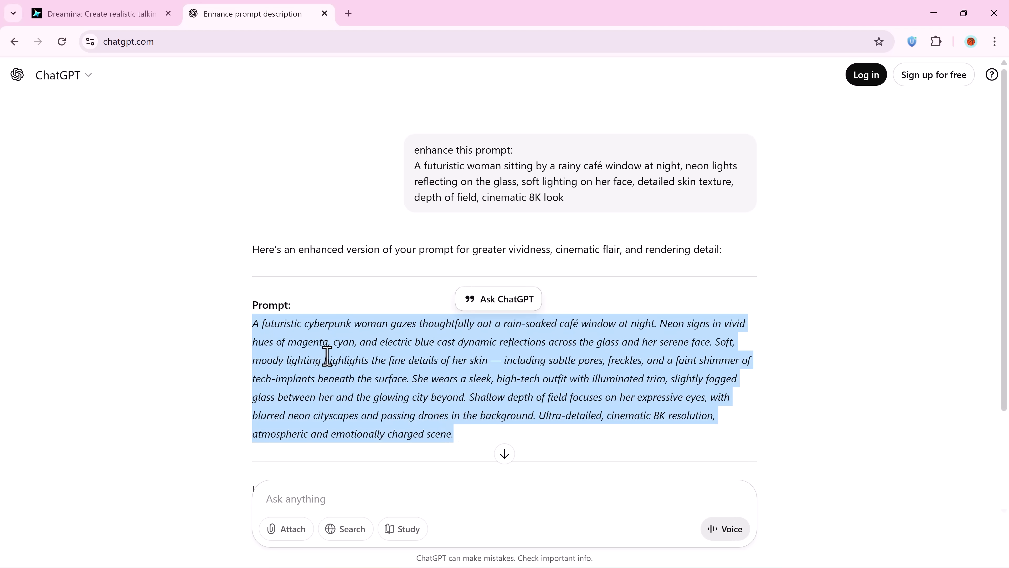
{"action": "right_click", "coordinate": [298, 372]}
{"action": "left_click", "coordinate": [319, 386]}
{"action": "left_click", "coordinate": [130, 16]}
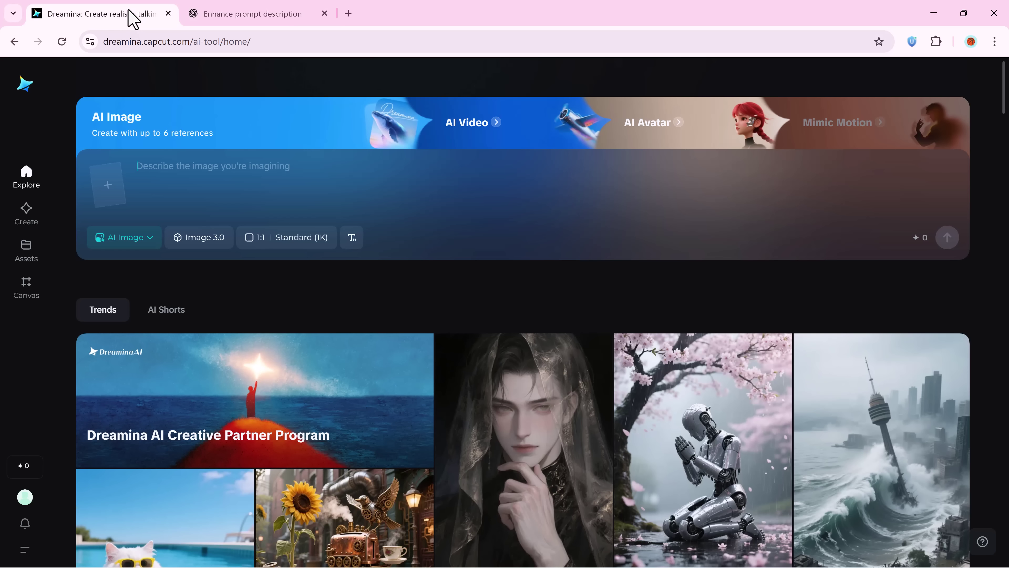
Paste the enhanced cyberpunk café prompt into Dreamina and select the Image 4.0 model
{"action": "left_click", "coordinate": [259, 177]}
{"action": "key", "text": "ctrl+v"}
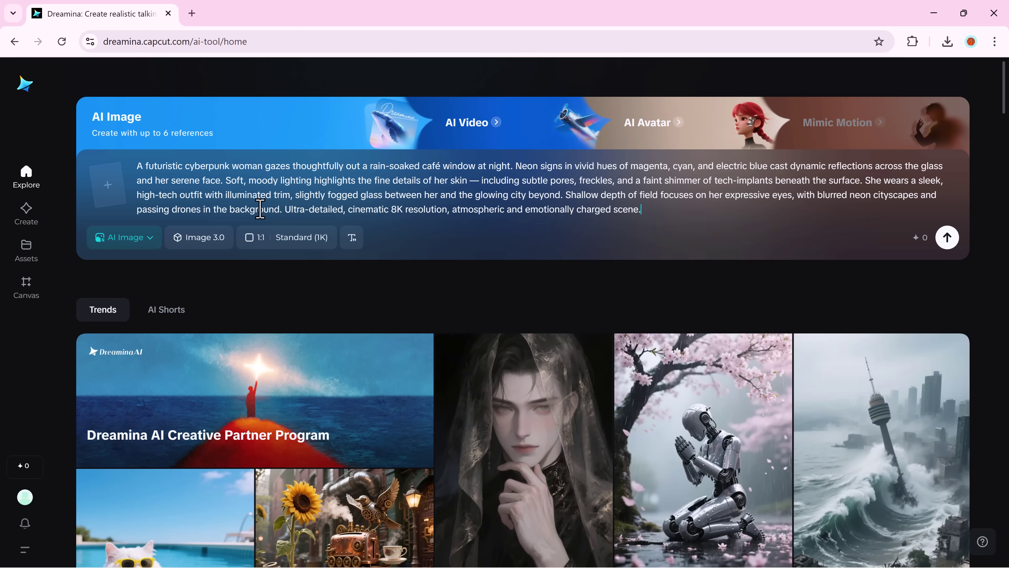
{"action": "left_click", "coordinate": [210, 237]}
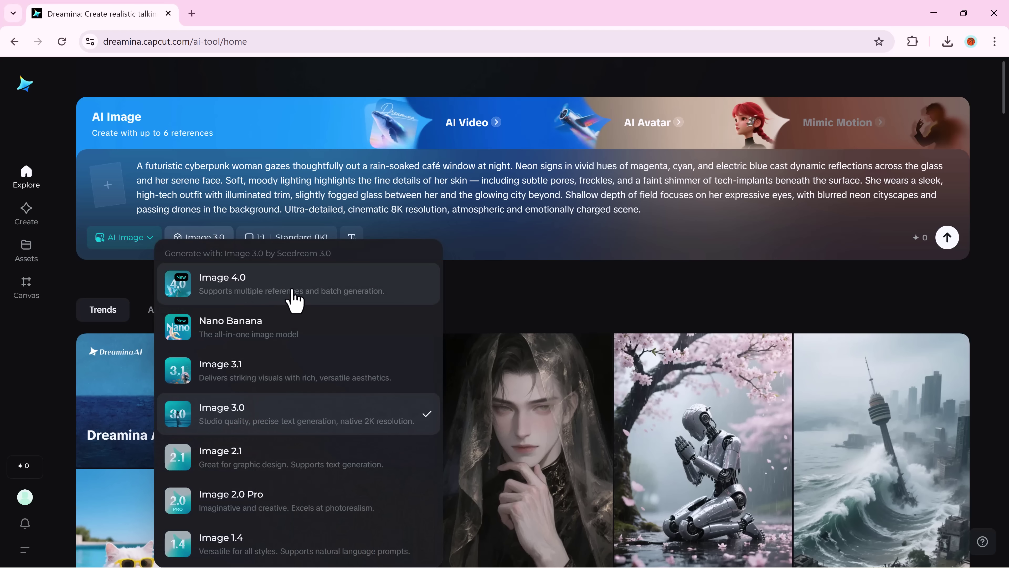
{"action": "left_click", "coordinate": [294, 301]}
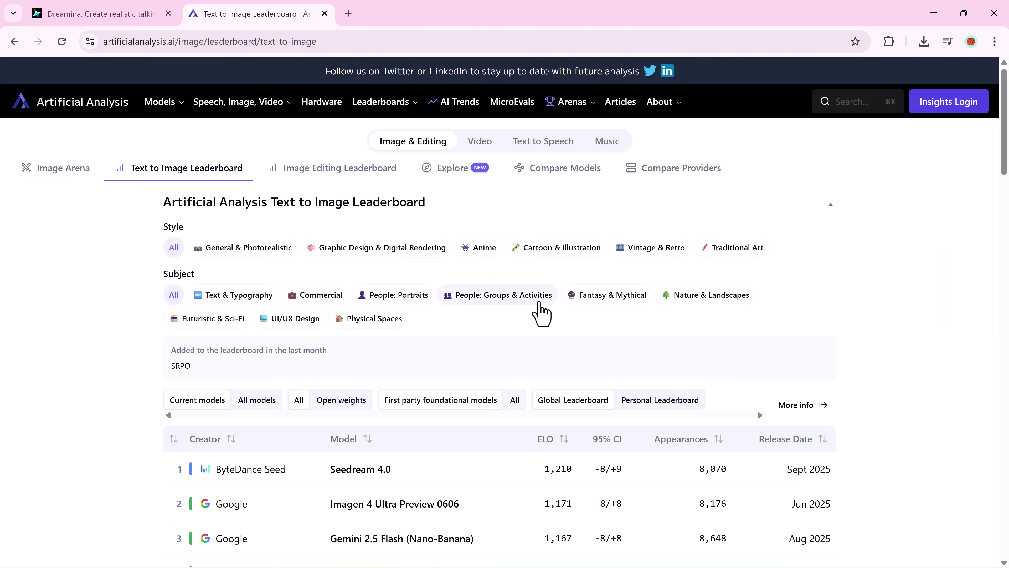
Scroll the Artificial Analysis text-to-image leaderboard to view Seedream 4.0 ranked first
{"action": "scroll", "coordinate": [541, 312], "scroll_direction": "down", "scroll_amount": 5}
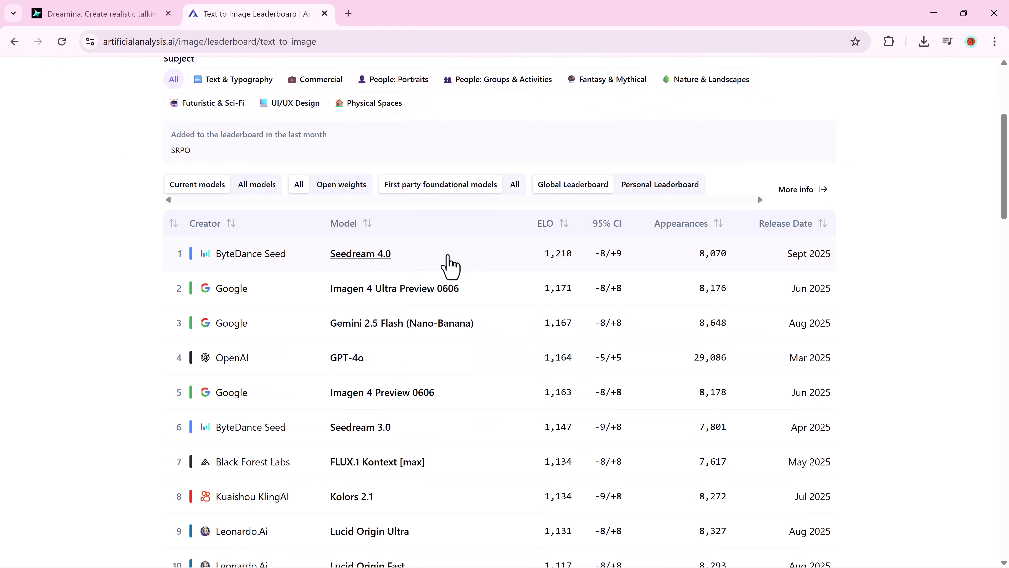
{"action": "scroll", "coordinate": [450, 266], "scroll_direction": "up", "scroll_amount": 5}
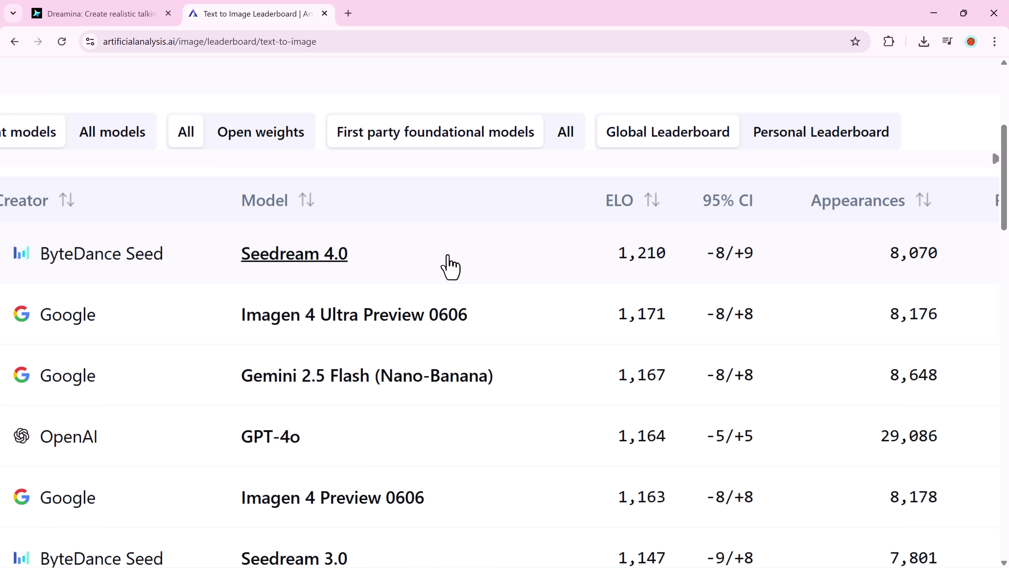
{"action": "scroll", "coordinate": [450, 266], "scroll_direction": "down", "scroll_amount": 5}
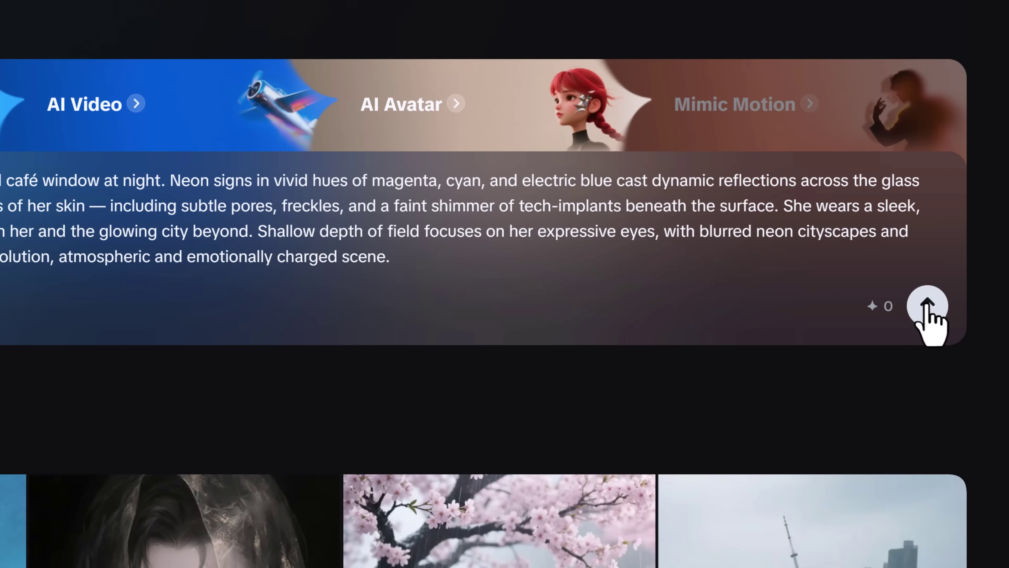
Generate the cyberpunk café images and expand the second, coffee-holding one to 16:9
{"action": "left_click", "coordinate": [927, 308]}
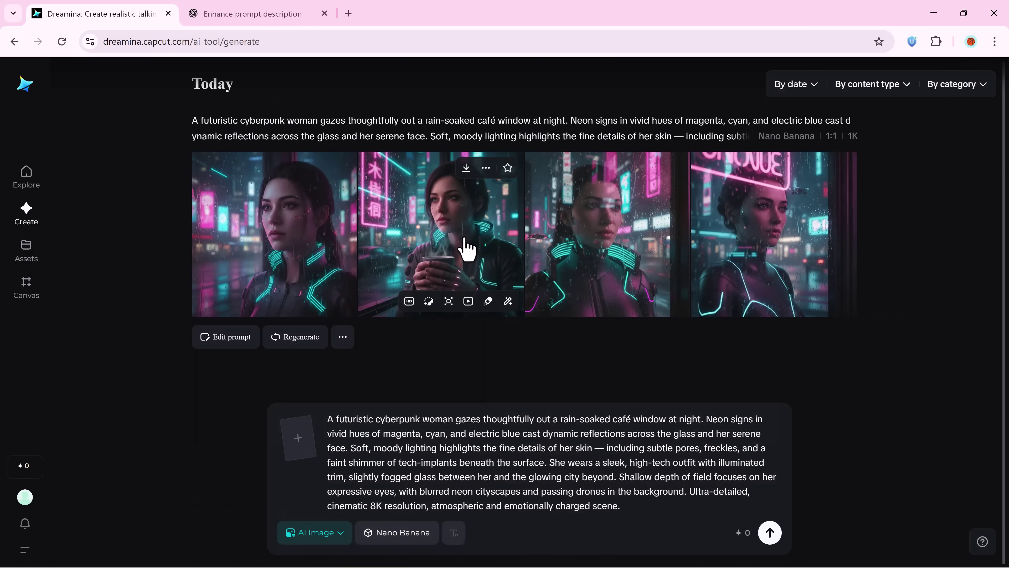
{"action": "left_click", "coordinate": [467, 248]}
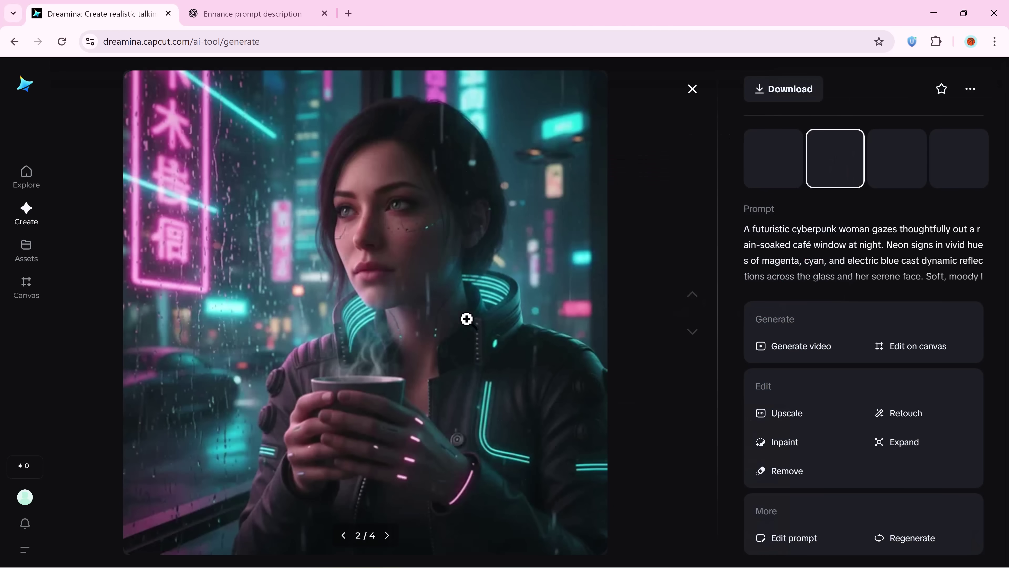
{"action": "left_click", "coordinate": [906, 448]}
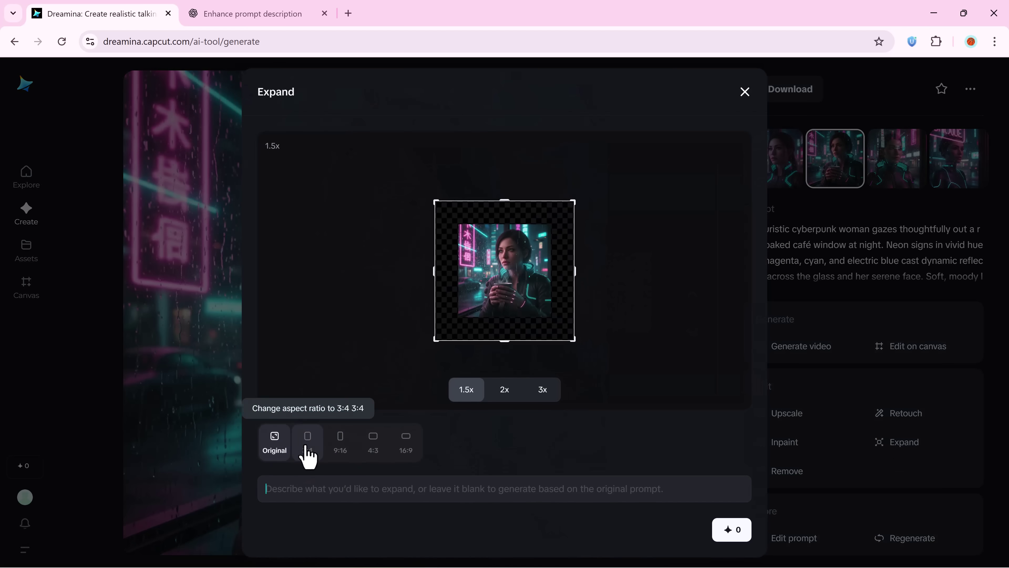
{"action": "left_click", "coordinate": [409, 449]}
{"action": "left_click", "coordinate": [729, 532]}
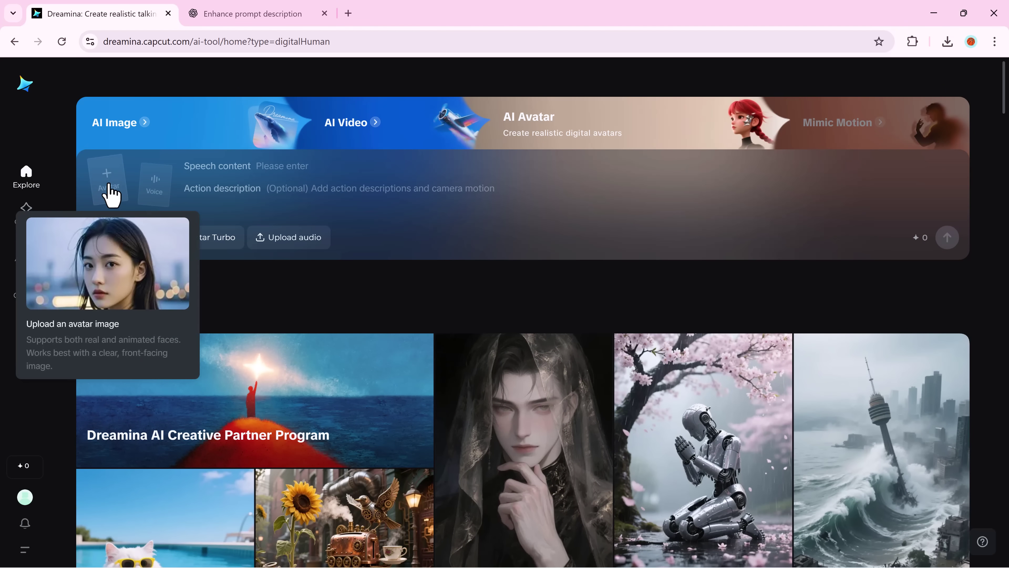
Upload the cyberpunk woman image as the avatar and give it the female Sarah voice
{"action": "left_click", "coordinate": [110, 194]}
{"action": "left_click", "coordinate": [735, 444]}
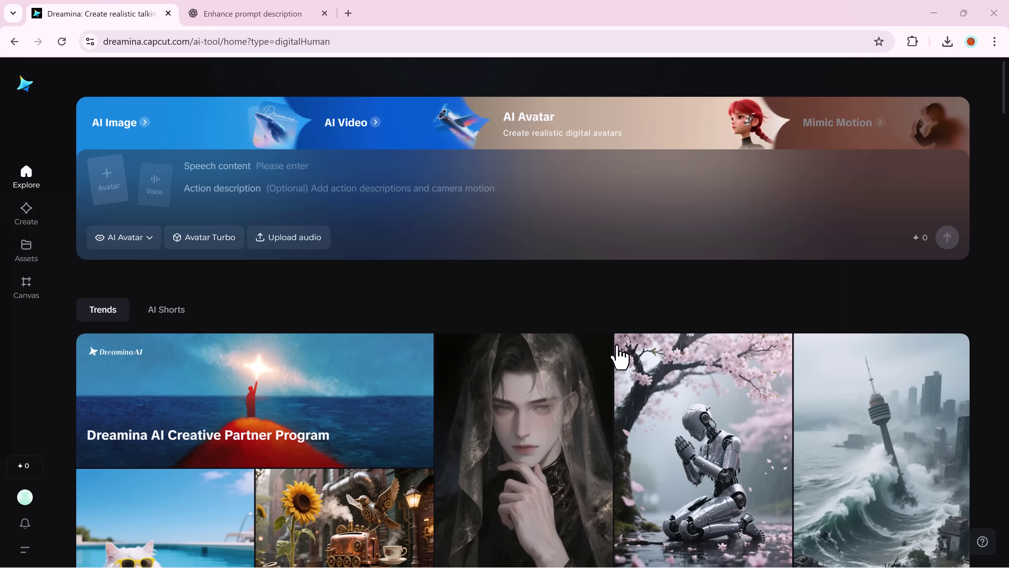
{"action": "left_click", "coordinate": [160, 191]}
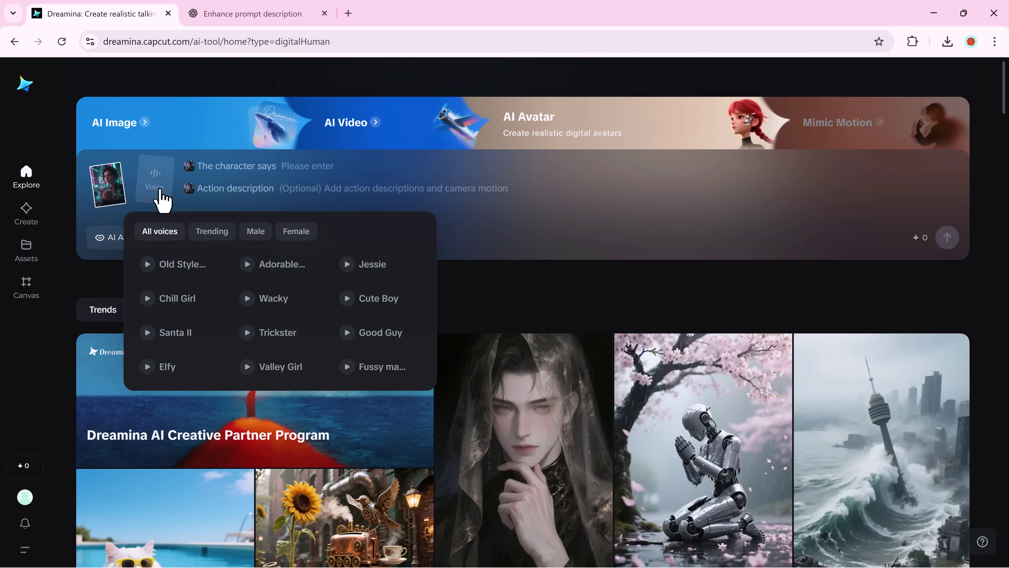
{"action": "left_click", "coordinate": [303, 236]}
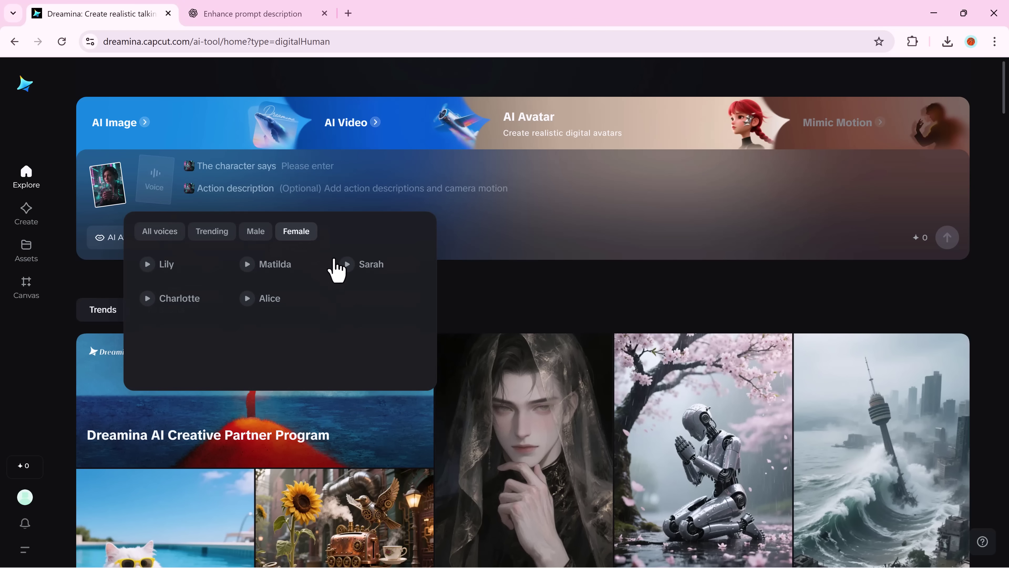
{"action": "left_click", "coordinate": [346, 265]}
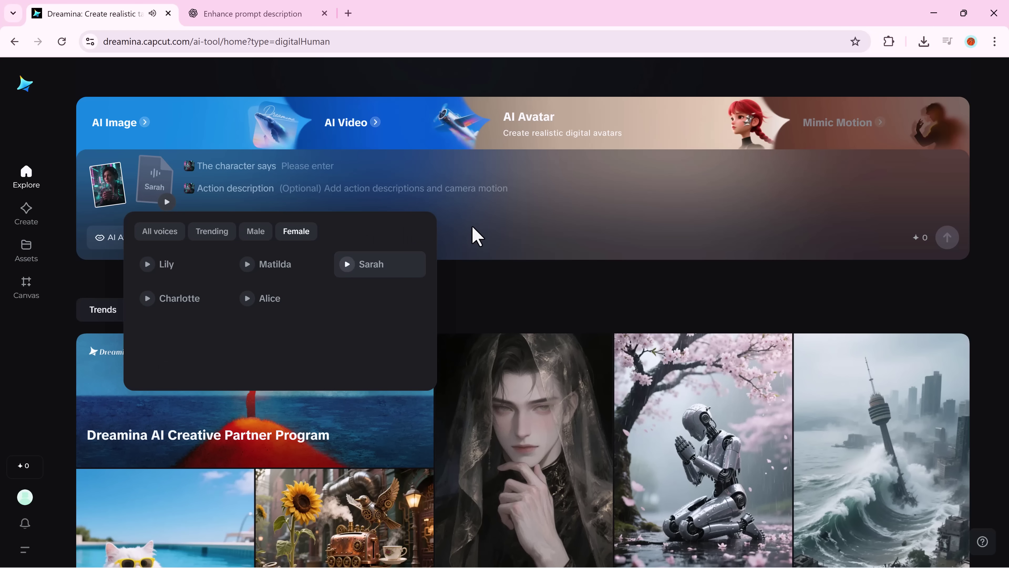
Paste the woman's spoken line and her leaning, smiling action description
{"action": "left_click", "coordinate": [330, 167]}
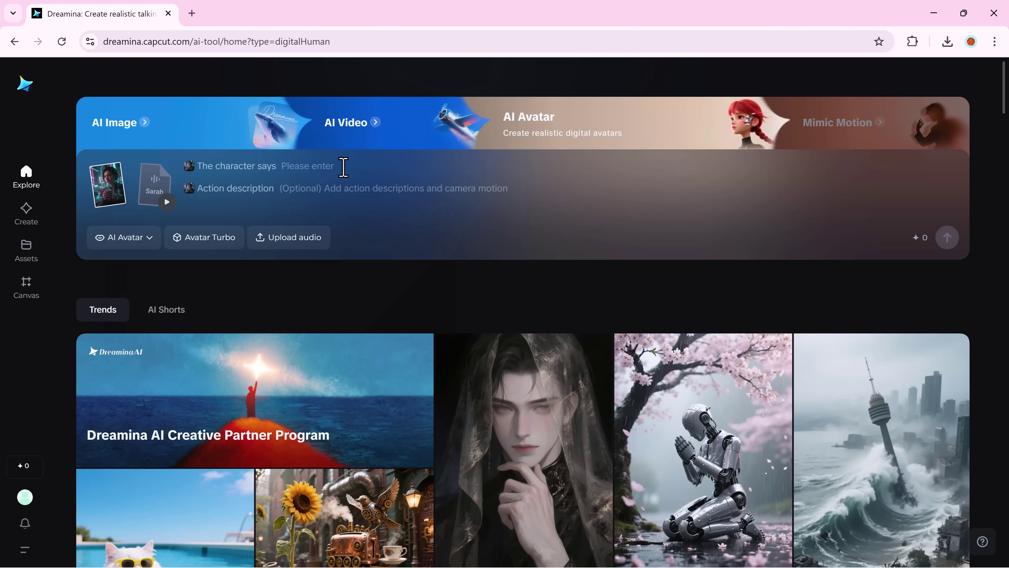
{"action": "key", "text": "ctrl+v"}
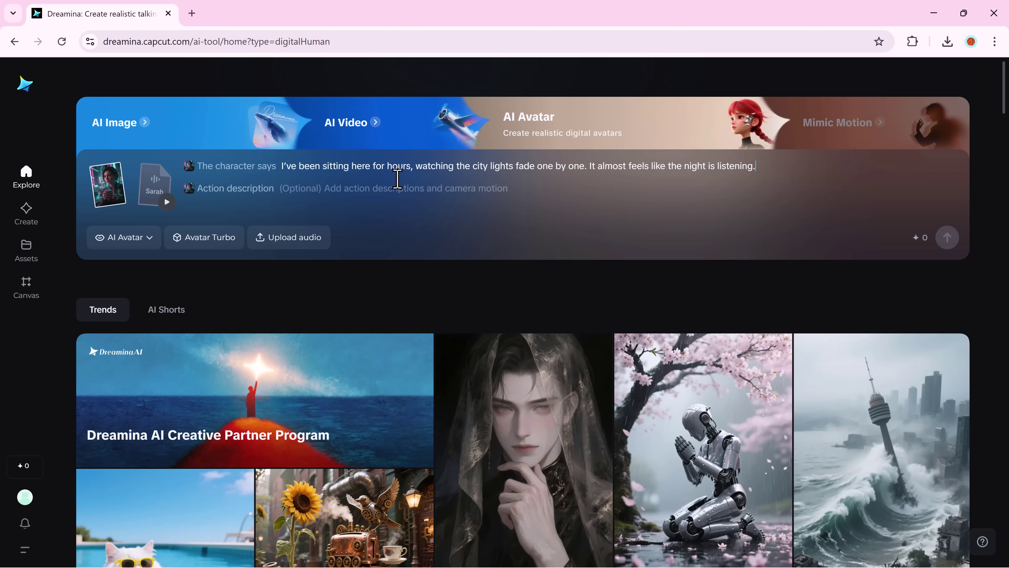
{"action": "left_click", "coordinate": [344, 188]}
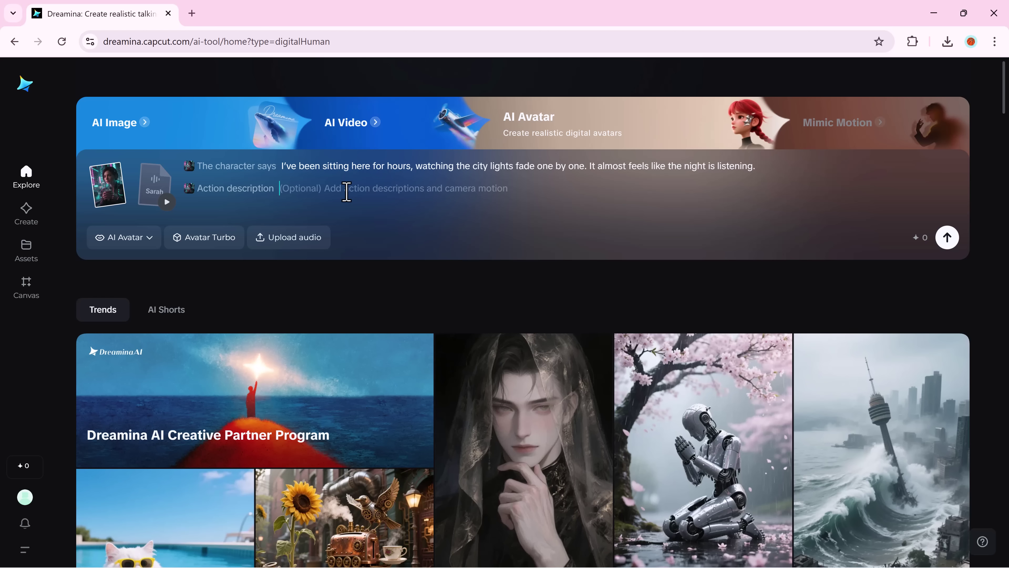
{"action": "key", "text": "ctrl+v"}
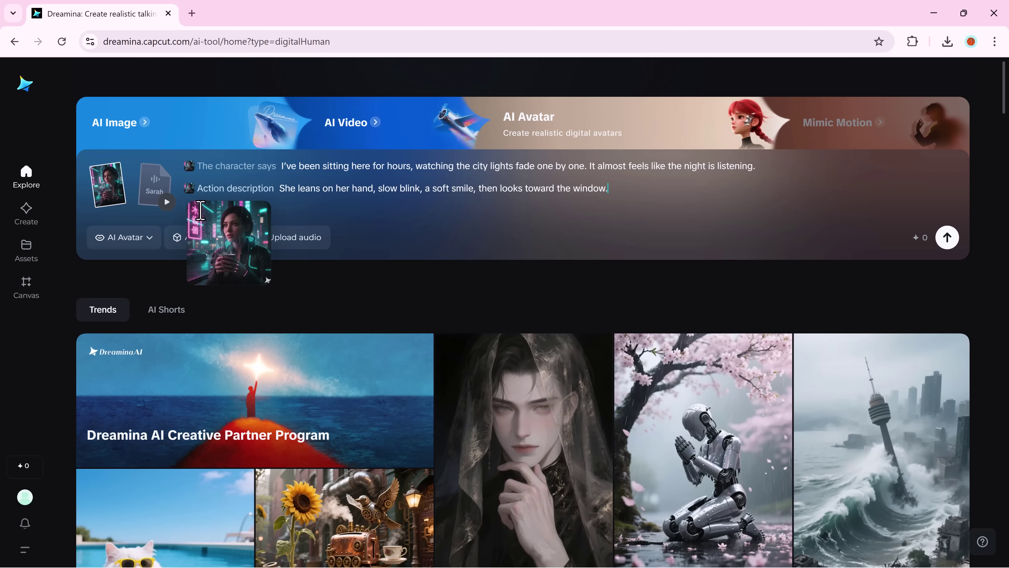
{"action": "left_click", "coordinate": [204, 238]}
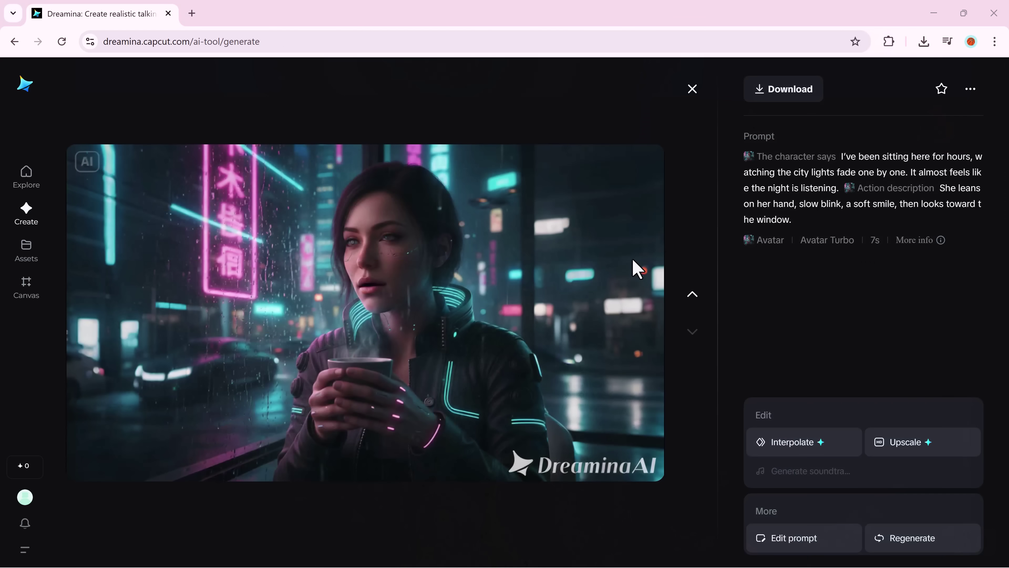
Play the 7-second avatar clip of the cyberpunk woman at the rainy café window
{"action": "left_click", "coordinate": [633, 270]}
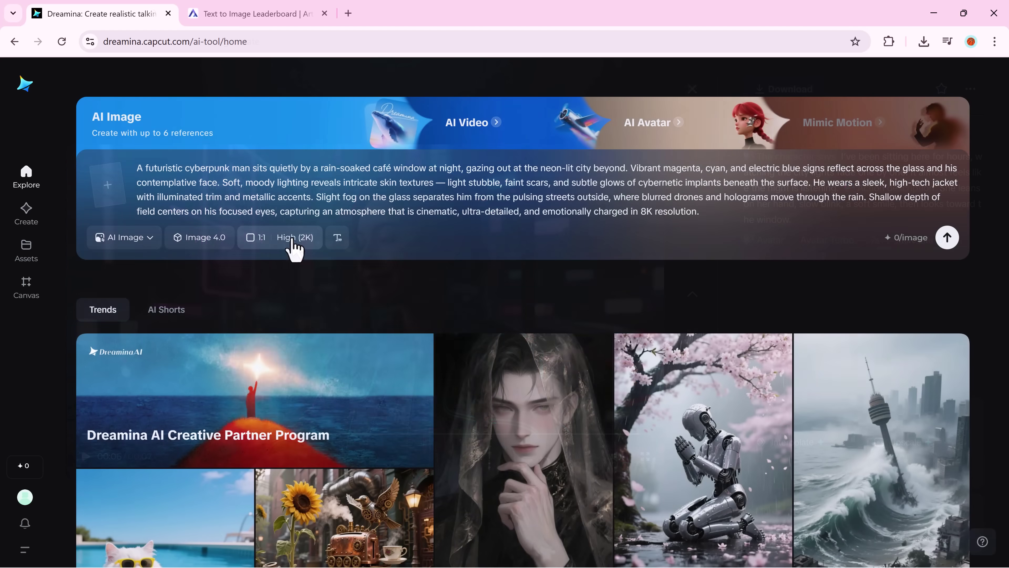
Generate the cyberpunk man images at 16:9 aspect ratio and Ultra (4K) resolution
{"action": "left_click", "coordinate": [294, 241]}
{"action": "left_click", "coordinate": [316, 306]}
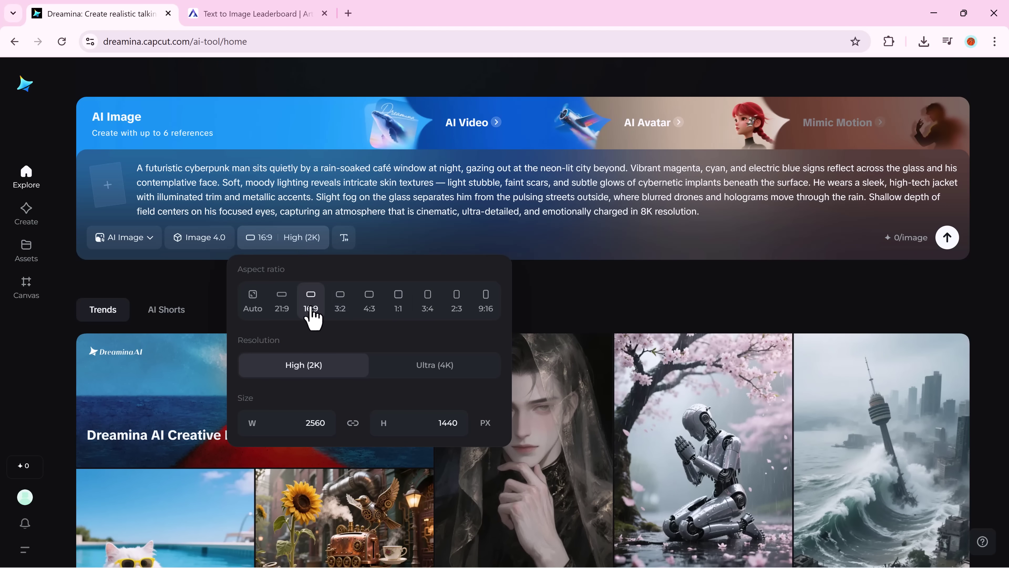
{"action": "left_click", "coordinate": [437, 377]}
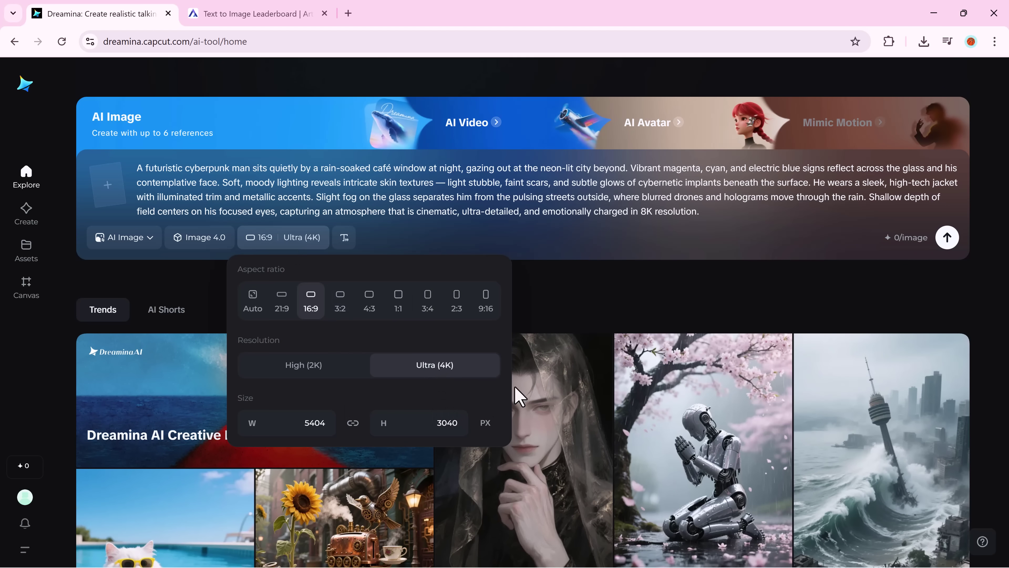
{"action": "left_click", "coordinate": [896, 299]}
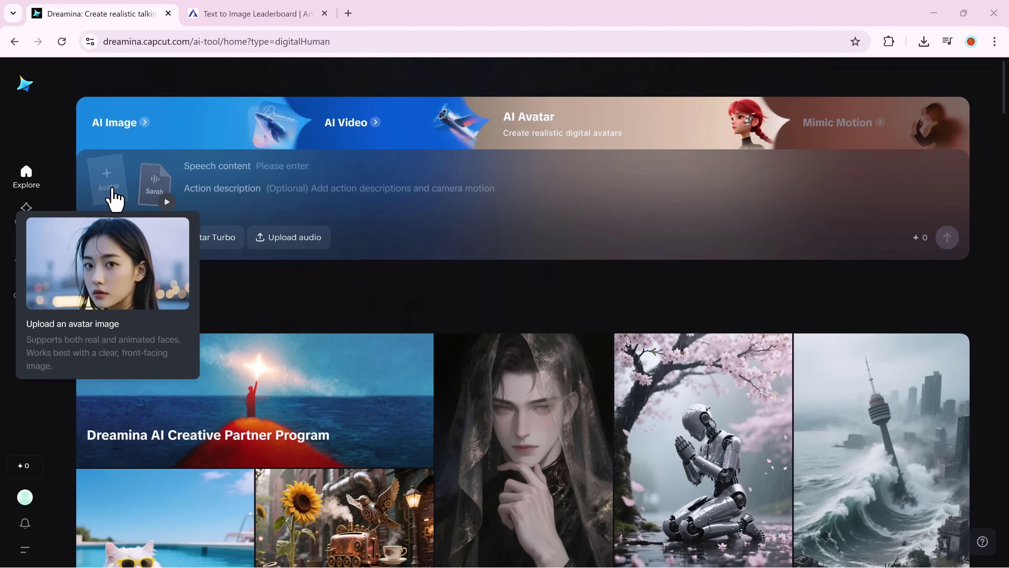
Load the cyberpunk man image, paste his rain monologue and leaning-back action, then generate
{"action": "left_click", "coordinate": [112, 186]}
{"action": "double_click", "coordinate": [307, 174]}
{"action": "left_click", "coordinate": [338, 166]}
{"action": "type", "text": "I've been sitting here for hours, watching the rain chase the lights down the glass. Funny how the city never sleeps, but somehow... it still feels lonely."}
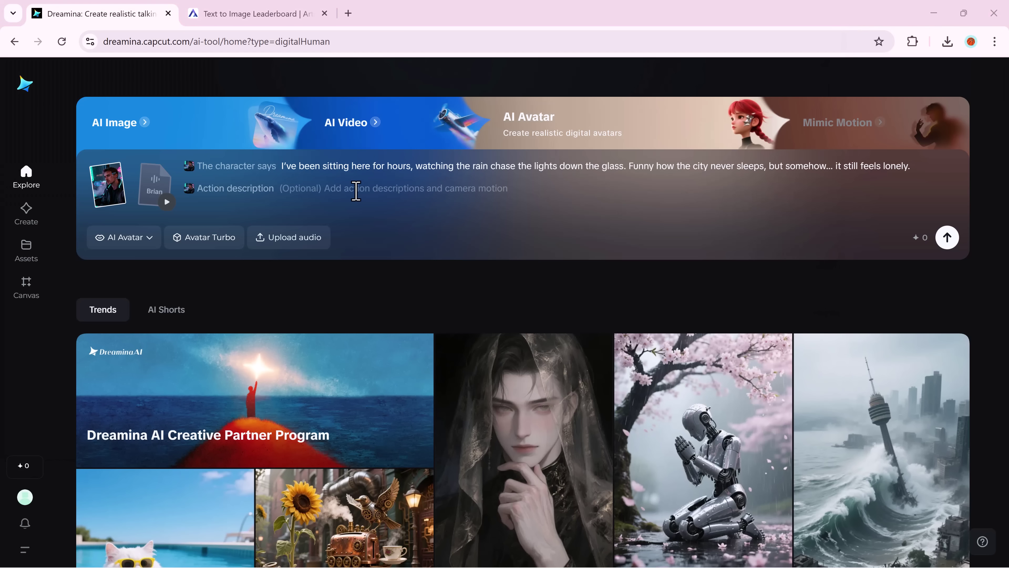
{"action": "type", "text": "He leans back slightly, eyes tracing the reflections on the window. A faint exhale fogs the glass. His cybernetic fingers drum softly against the table before he glances sideways, lost in thought, the neon glow flickering across his face."}
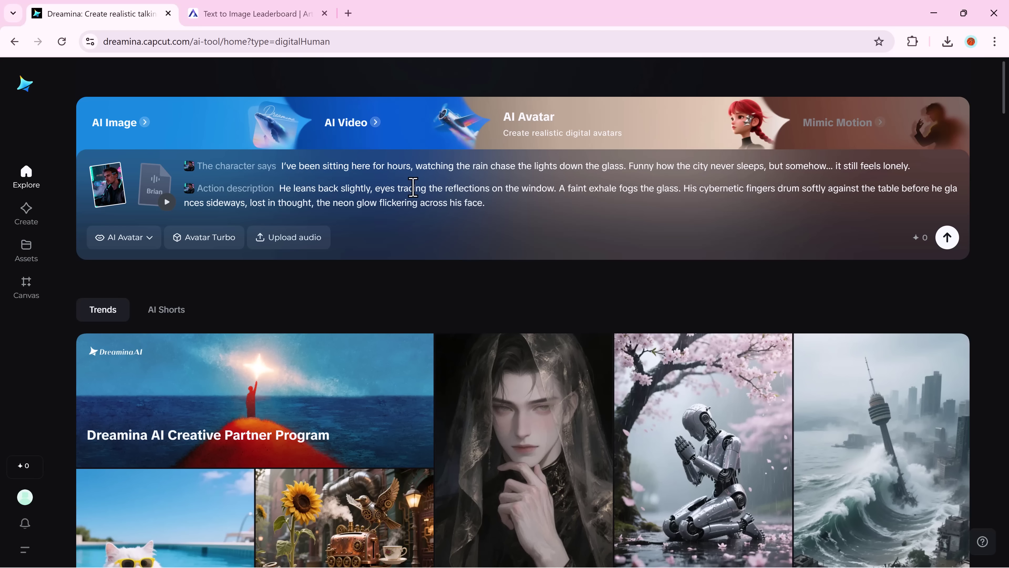
{"action": "left_click", "coordinate": [947, 239]}
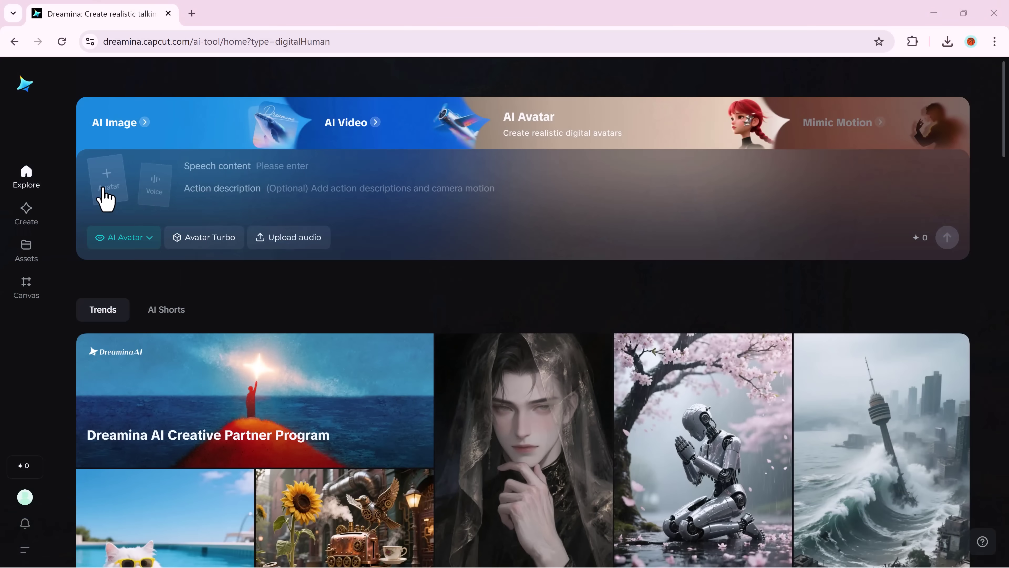
Load the wedding couple photo, paste Character 1's line and hand-in-hand walk action, then generate
{"action": "left_click", "coordinate": [105, 195]}
{"action": "double_click", "coordinate": [378, 174]}
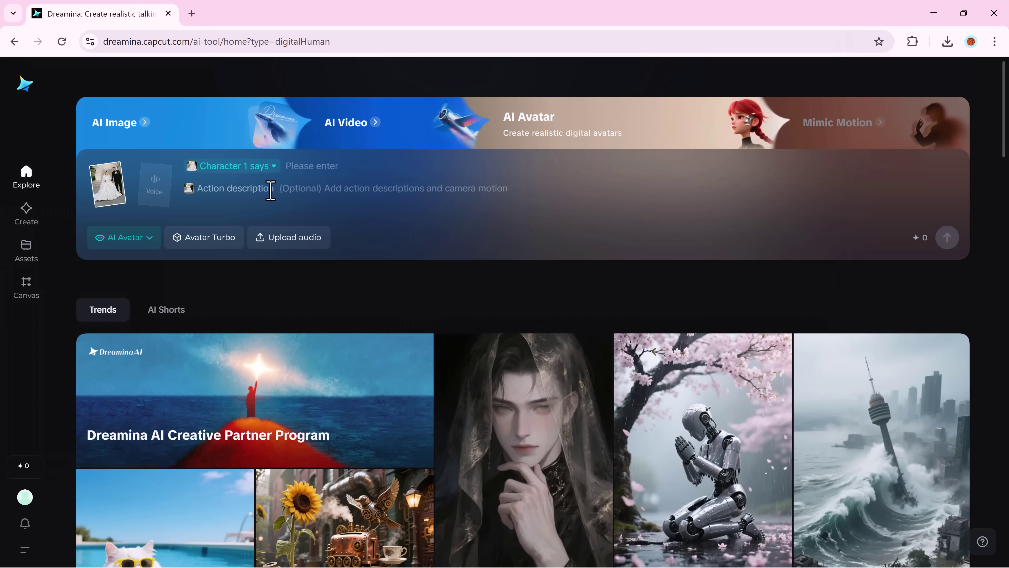
{"action": "left_click", "coordinate": [273, 168]}
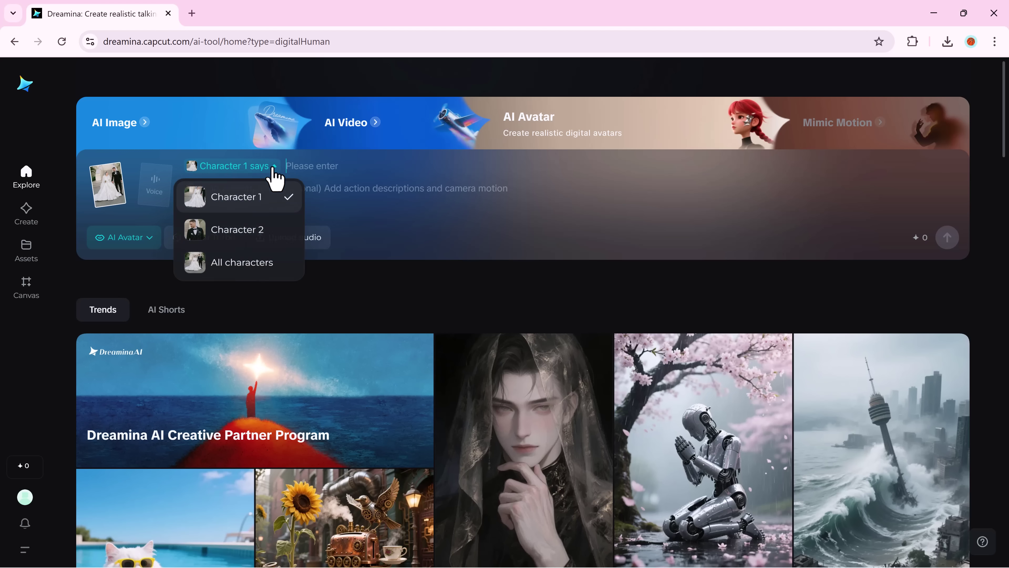
{"action": "left_click", "coordinate": [356, 197]}
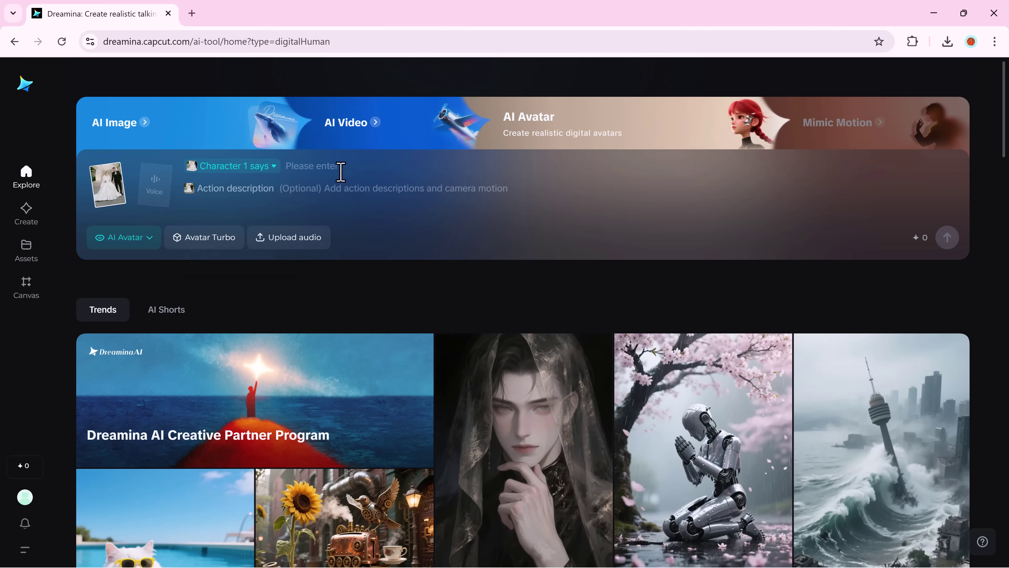
{"action": "type", "text": "You know, I used to dream about this day for so long... but standing here with you, it feels even more perfect than I ever imagined."}
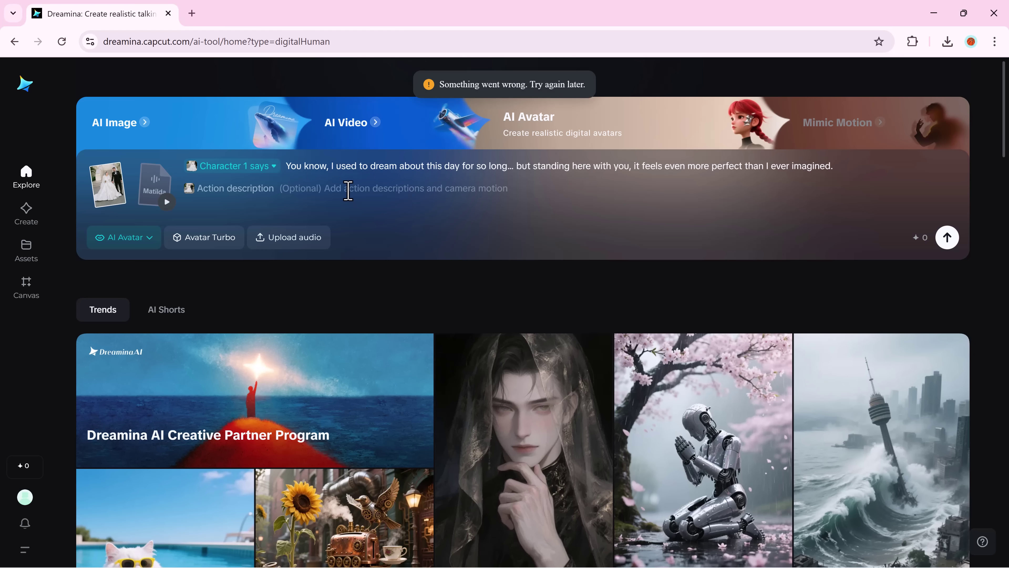
{"action": "type", "text": "The bride and groom walk hand in hand, sharing a tender smile as her gown trails gracefully behind and the world around them fades into a quiet moment of love."}
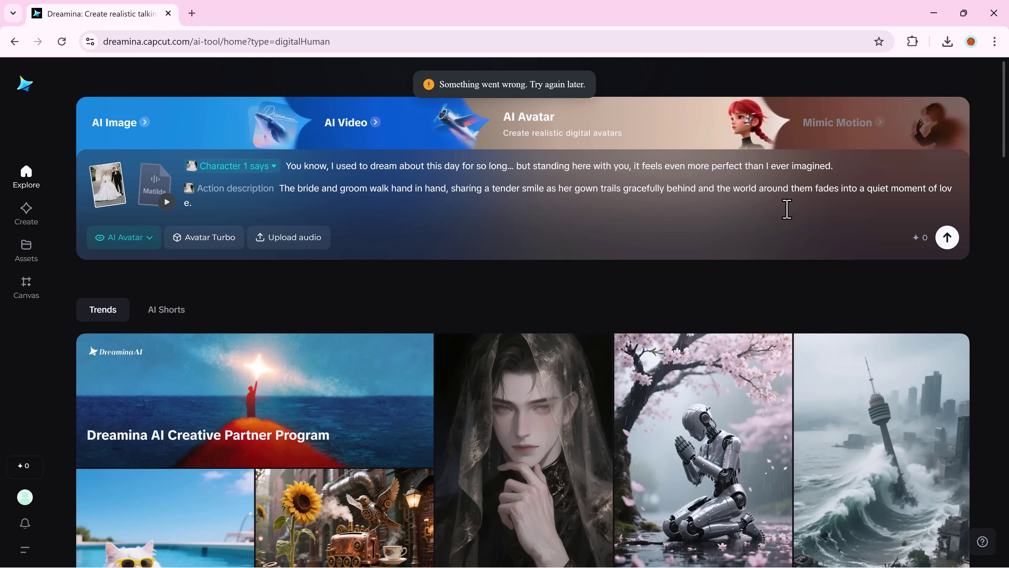
{"action": "left_click", "coordinate": [947, 239]}
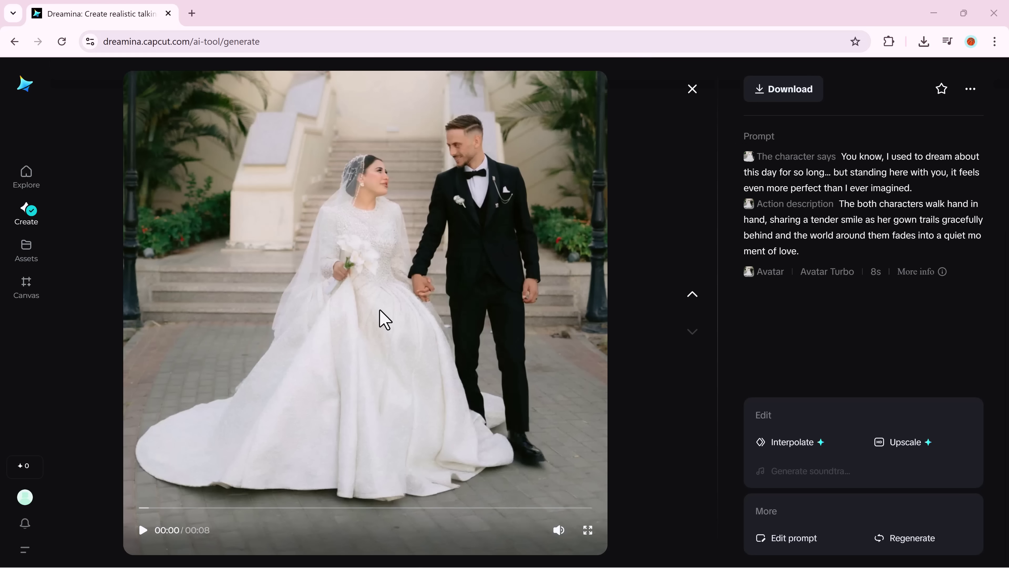
Play the finished wedding couple video to review it
{"action": "left_click", "coordinate": [382, 320]}
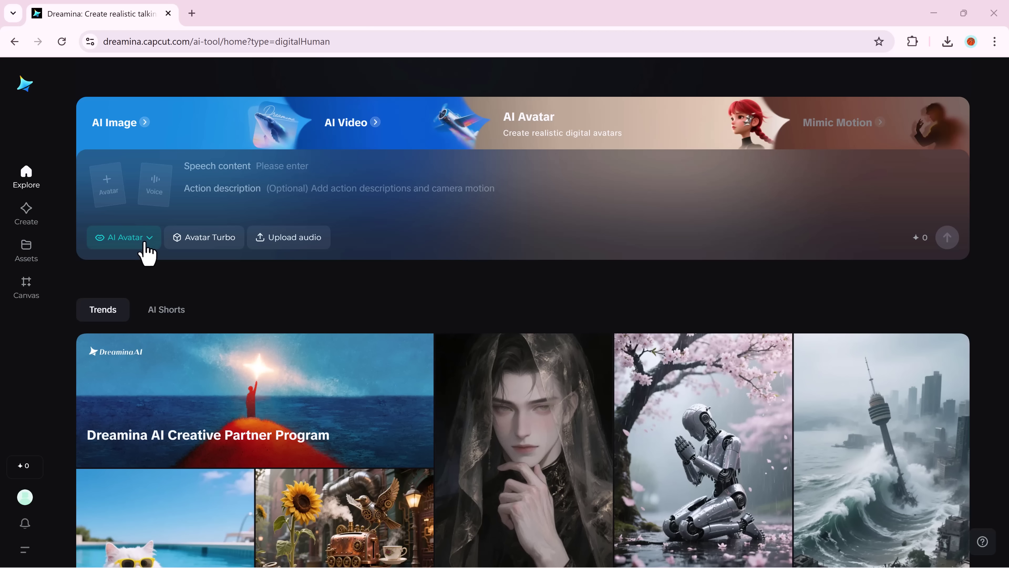
Generate an avatar video from image.png with Character 1 saying life doesn't get much better than this
{"action": "left_click", "coordinate": [110, 198]}
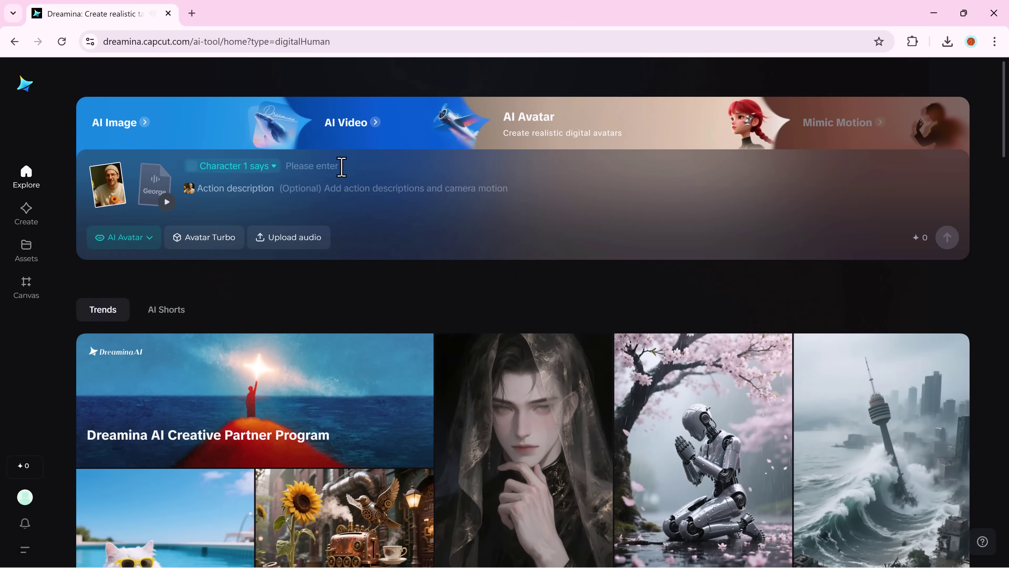
{"action": "type", "text": "I’ve got this burger in one hand, this donut in the other — and honestly, life doesn’t get much better than this."}
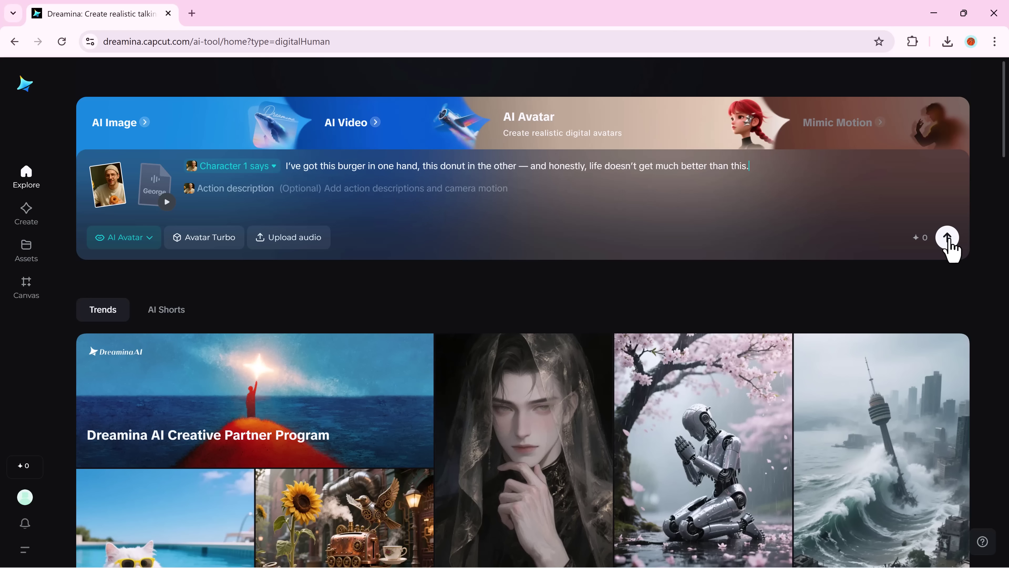
{"action": "left_click", "coordinate": [948, 241]}
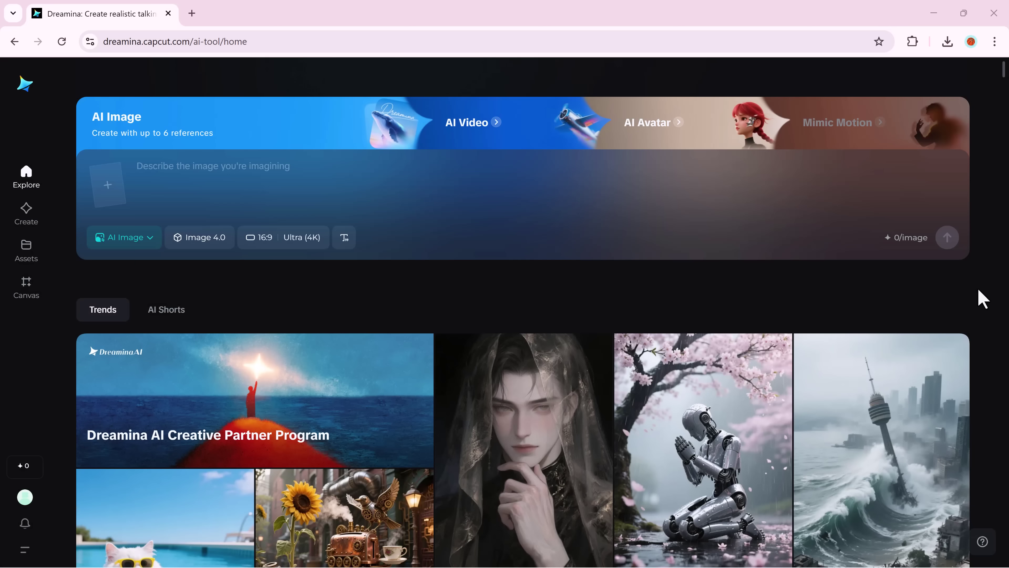
Scroll down the Explore home page through the Trends grid of example images
{"action": "scroll", "coordinate": [982, 298], "scroll_direction": "down", "scroll_amount": 5}
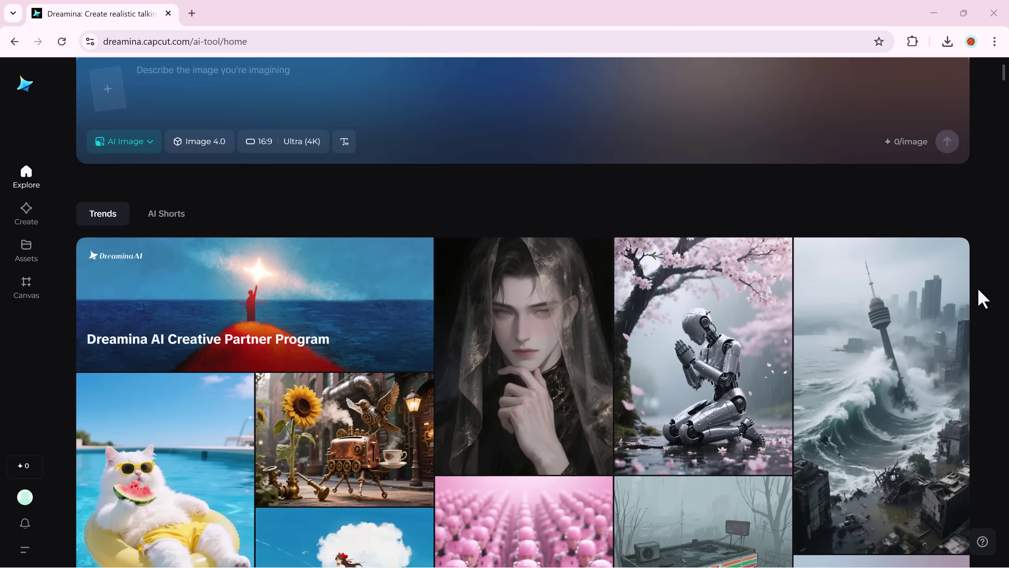
{"action": "scroll", "coordinate": [982, 299], "scroll_direction": "down", "scroll_amount": 1}
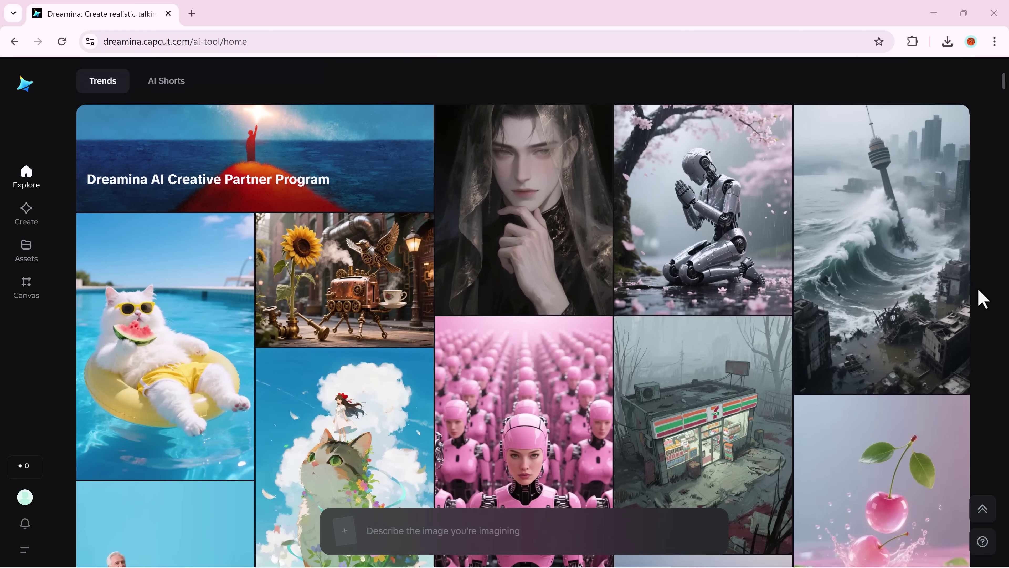
{"action": "scroll", "coordinate": [983, 299], "scroll_direction": "down", "scroll_amount": 5}
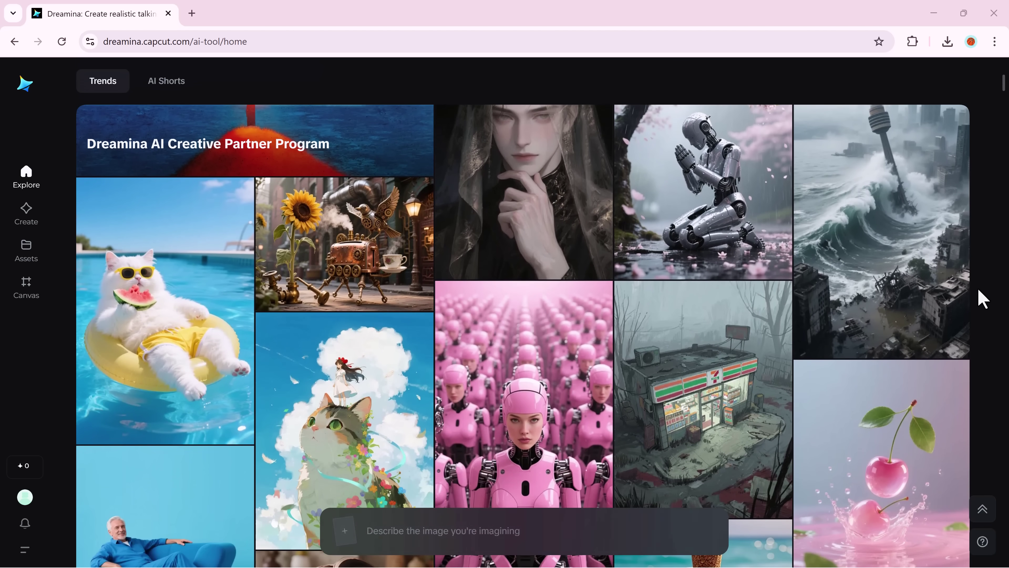
{"action": "scroll", "coordinate": [982, 299], "scroll_direction": "down", "scroll_amount": 1}
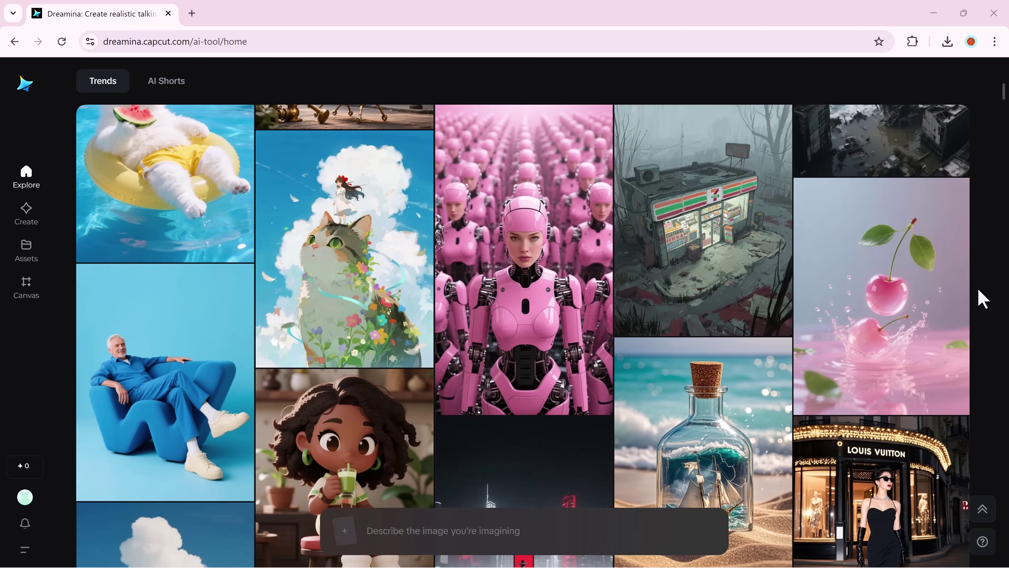
{"action": "scroll", "coordinate": [983, 298], "scroll_direction": "down", "scroll_amount": 5}
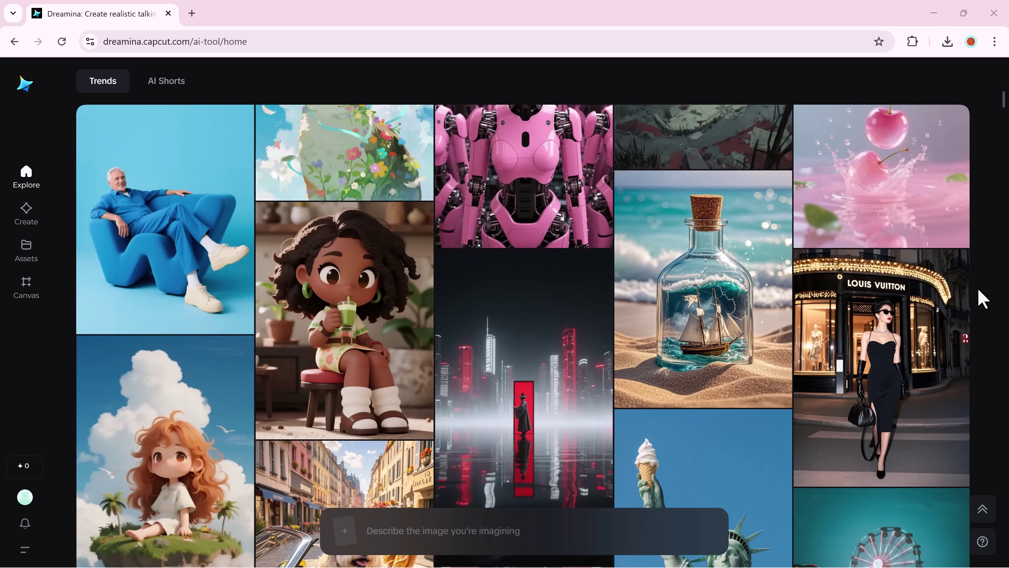
{"action": "scroll", "coordinate": [983, 299], "scroll_direction": "down", "scroll_amount": 4}
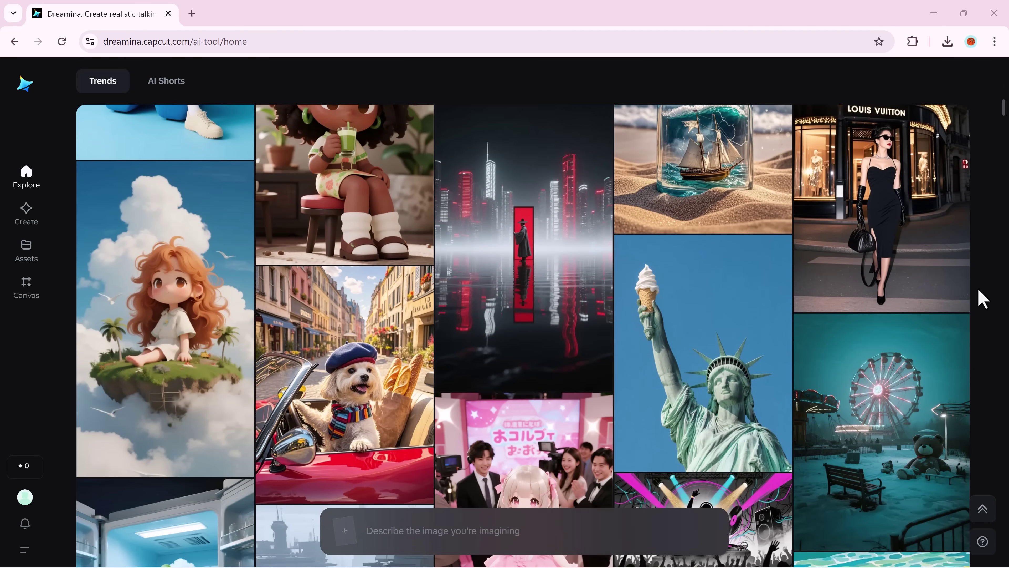